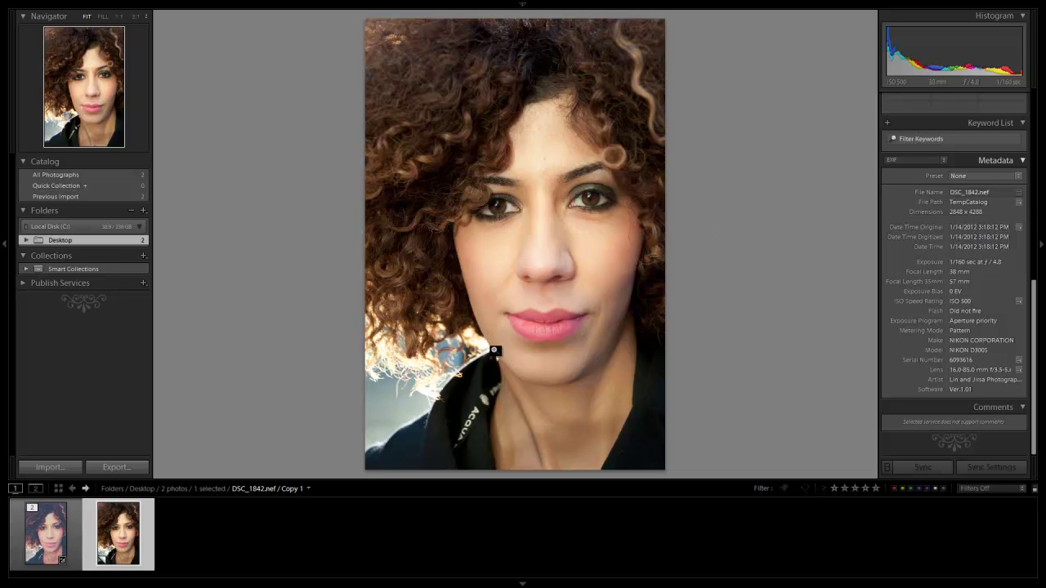
Compare the cooler original with the warm copy, then edit Copy 1 in Develop with the info overlay.
left_click(45, 533)
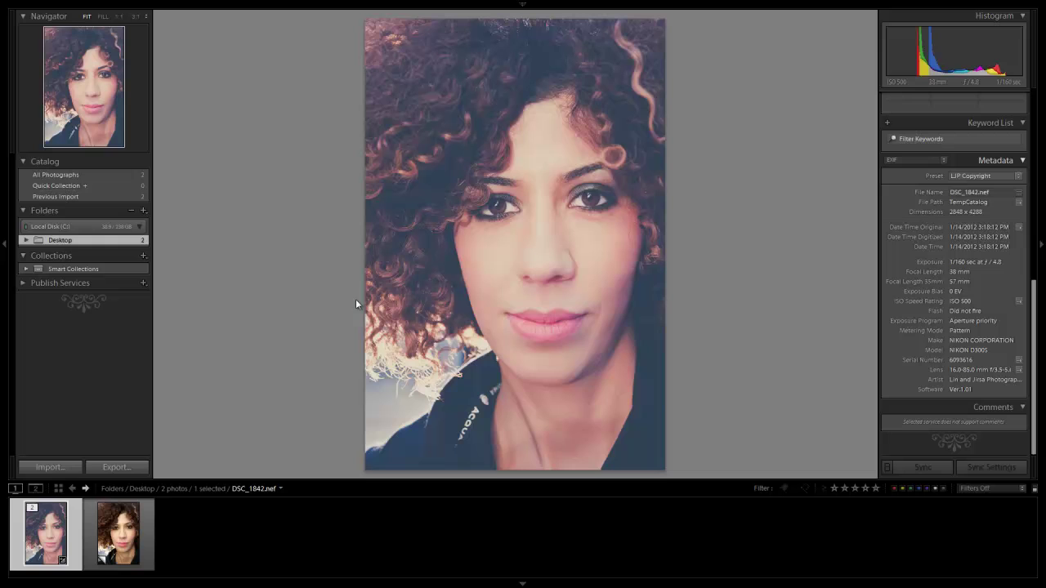
left_click(119, 535)
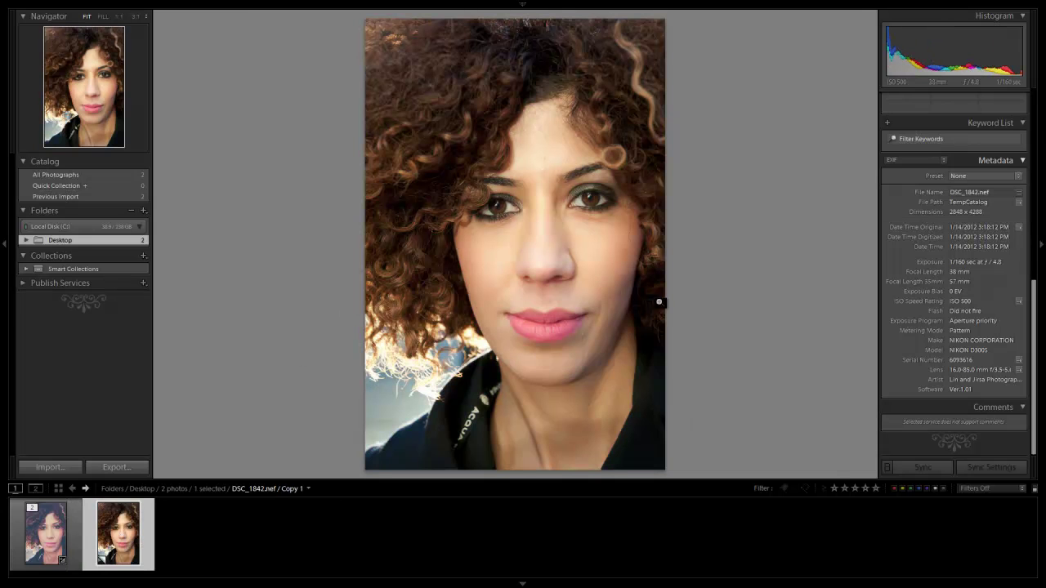
key("d")
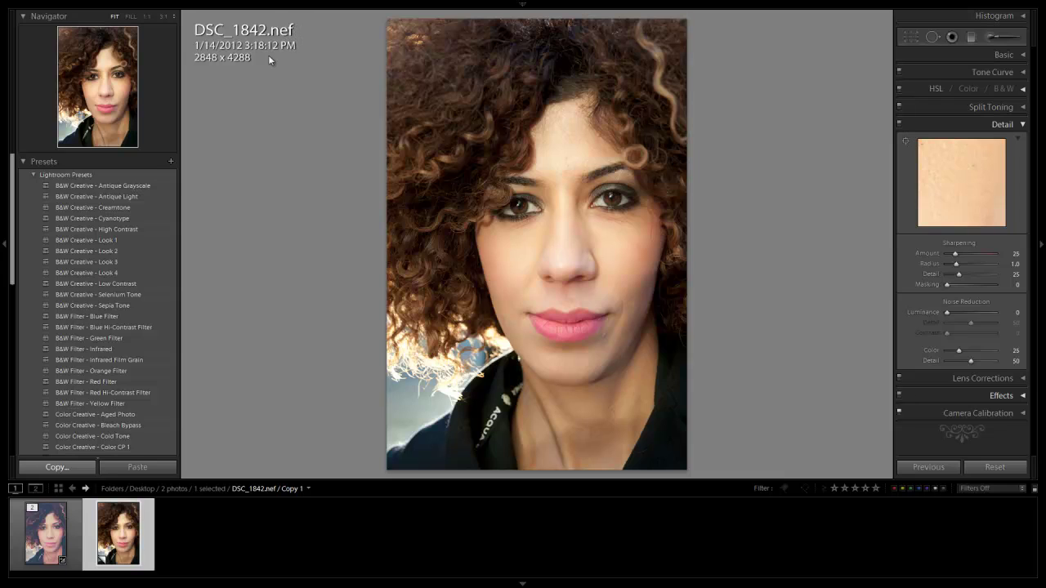
key("i")
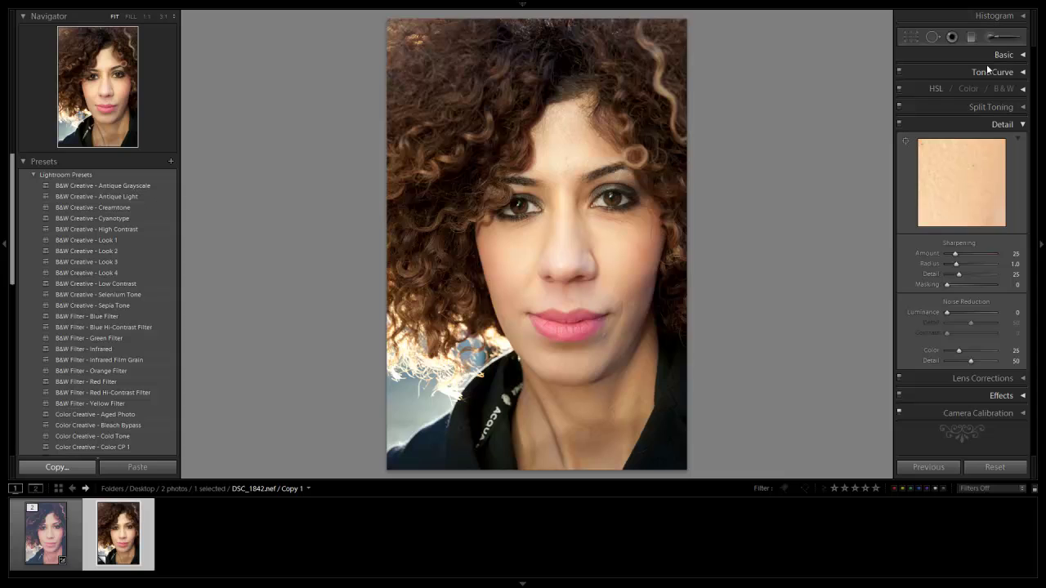
In the Basic panel, dial a custom white balance of Temp 3300 and Tint +8.
left_click(1003, 125)
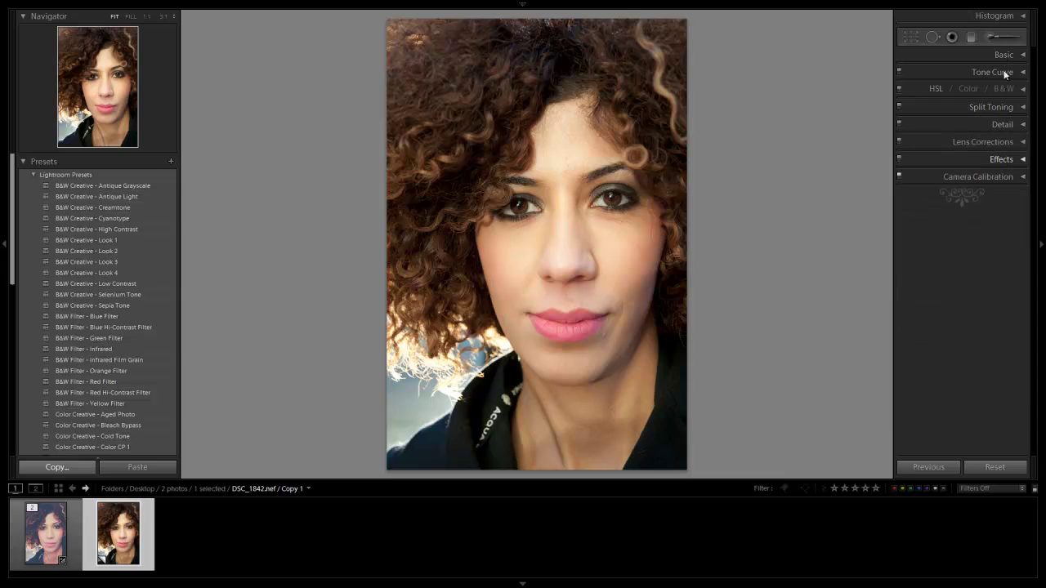
left_click(1005, 55)
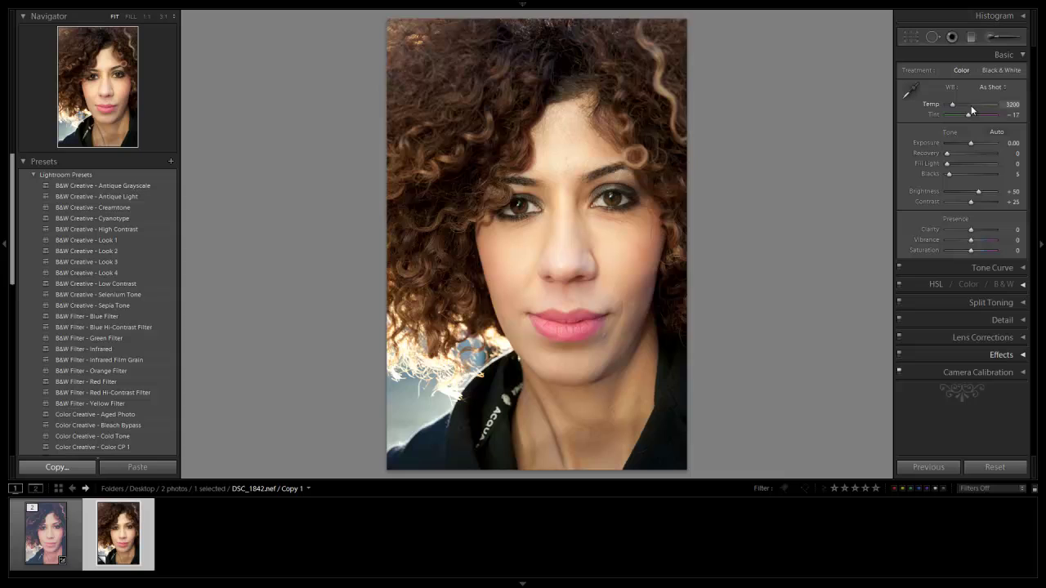
key("Down")
left_click_drag(975, 120, 979, 116)
key("Up")
key("Up")
Set Exposure -0.33, Recovery 30, Fill Light 10 and Blacks 10, checking shadow clipping.
key("shift")
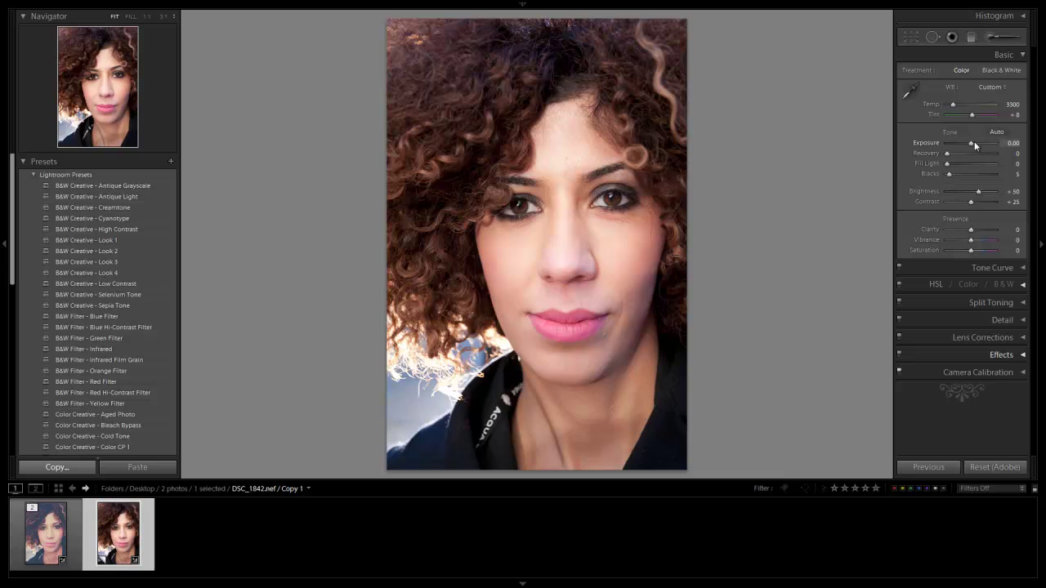
key("shift+Down")
left_click(960, 155)
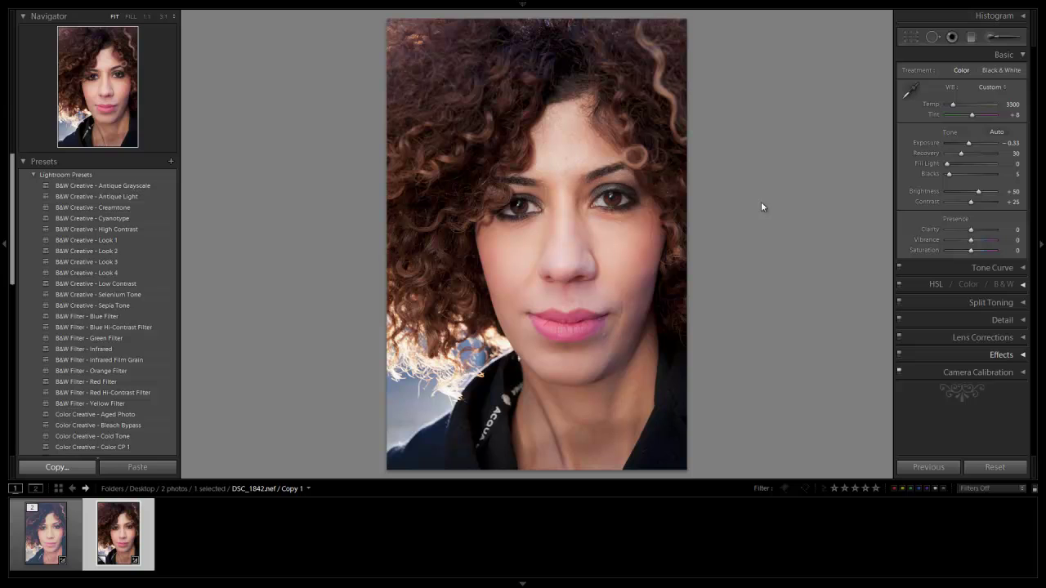
key("Up")
key("Up")
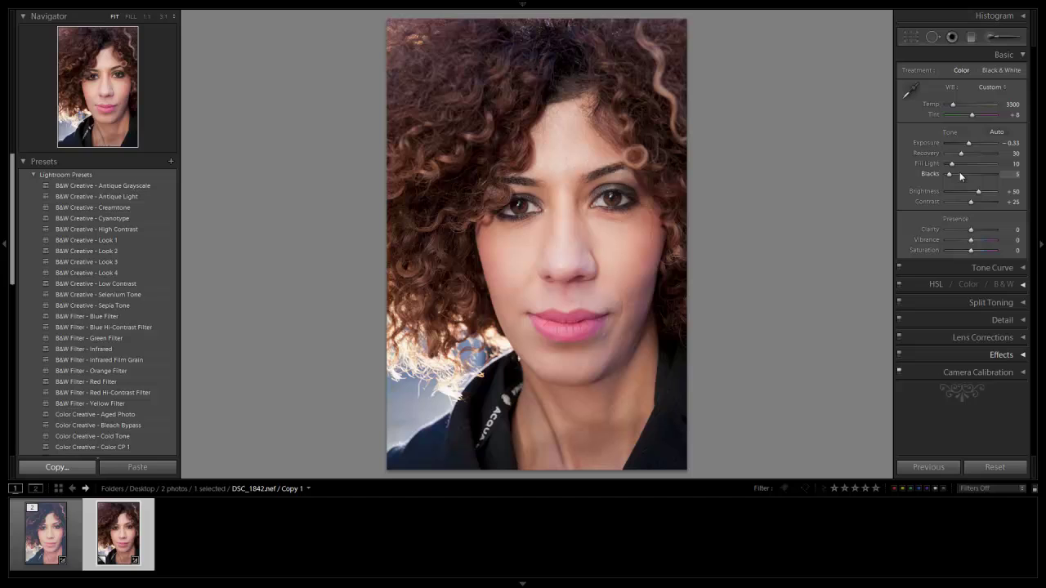
key("shift")
key("Up")
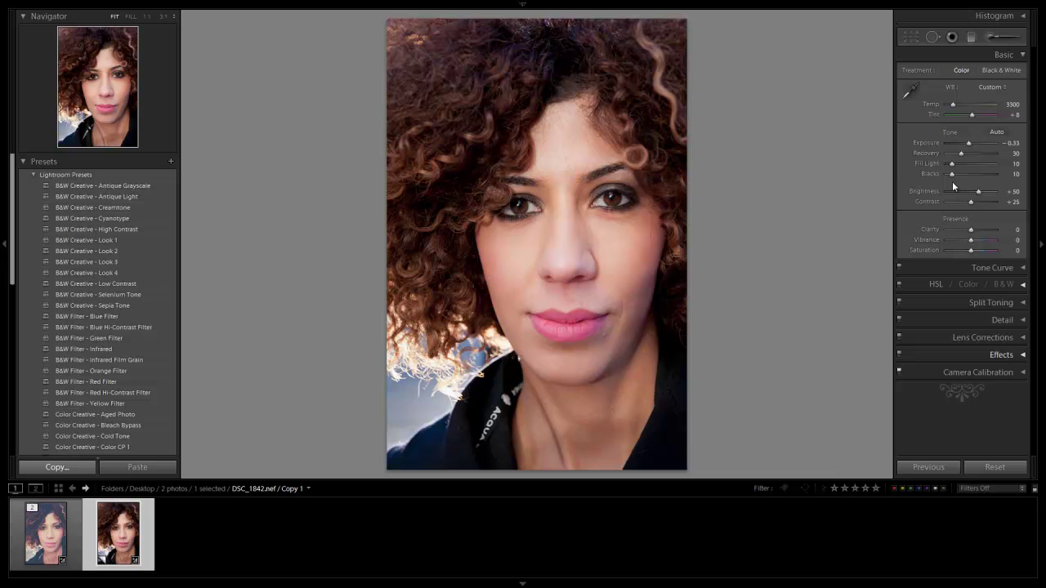
key("j")
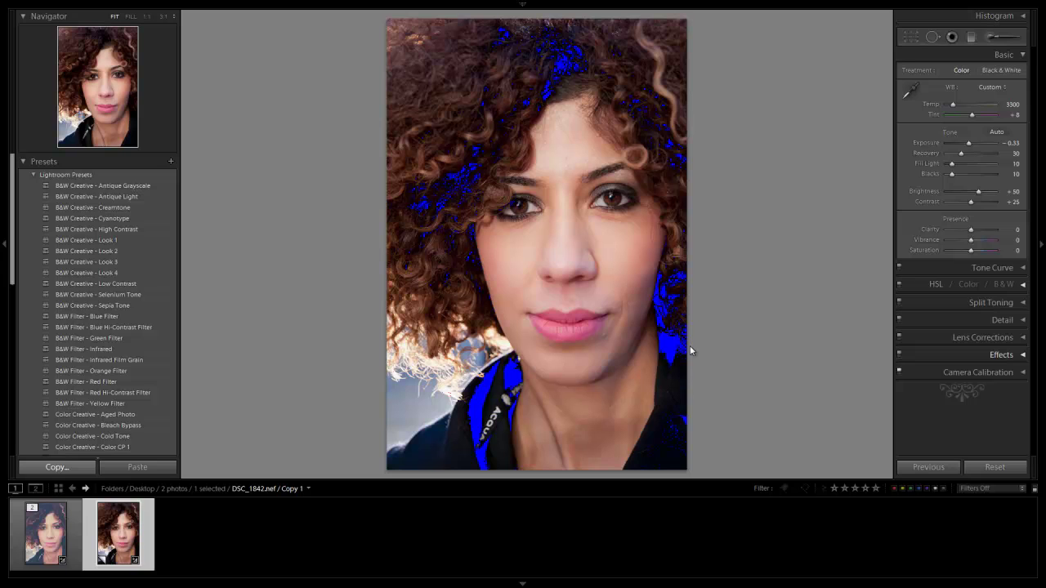
key("j")
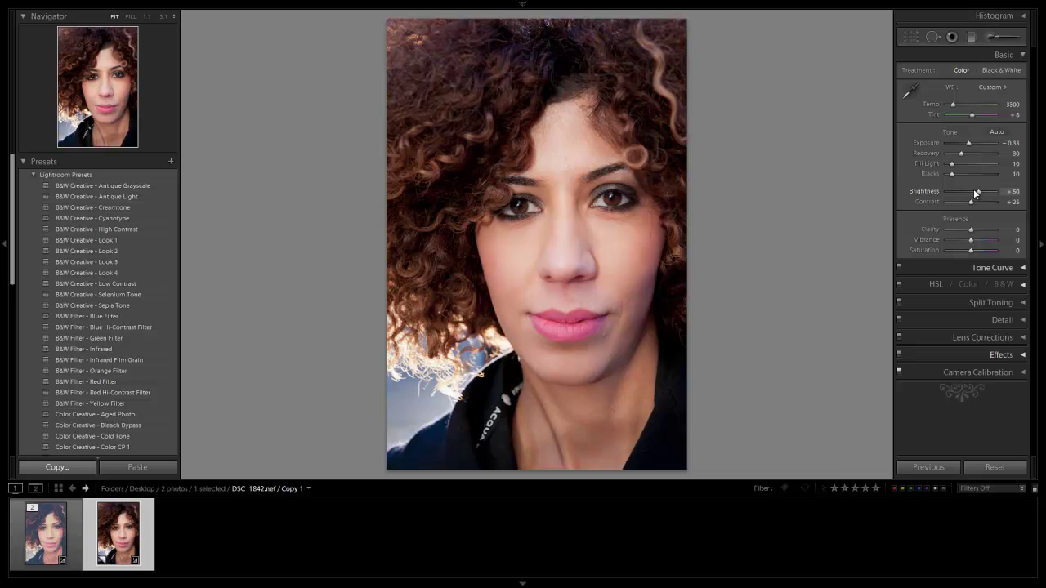
Try Brightness and Contrast values, keep +50/+25, and set Clarity +30 and Vibrance +20.
key("shift")
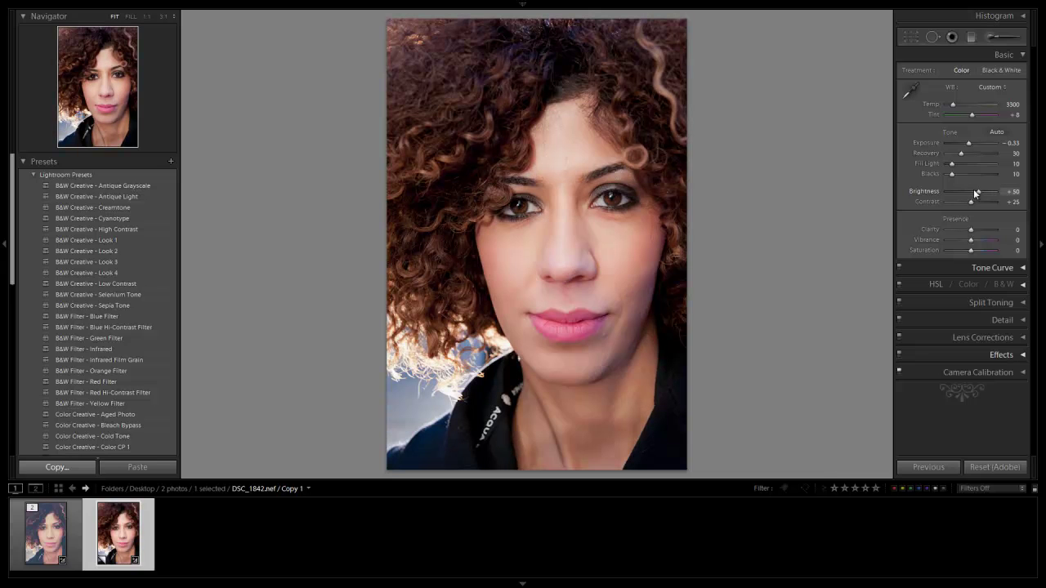
key("shift+Up")
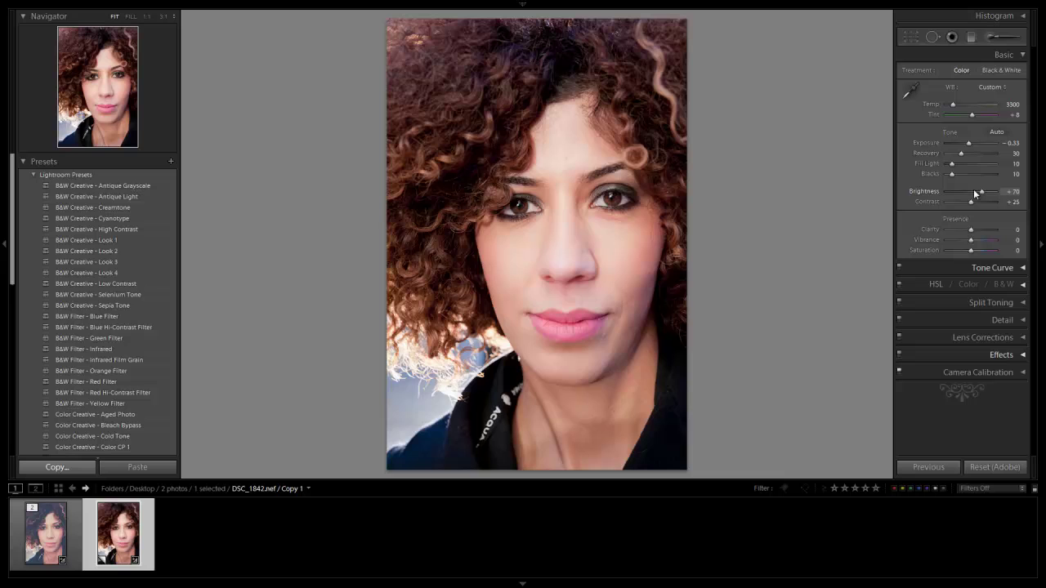
key("shift+Down")
key("shift+Down")
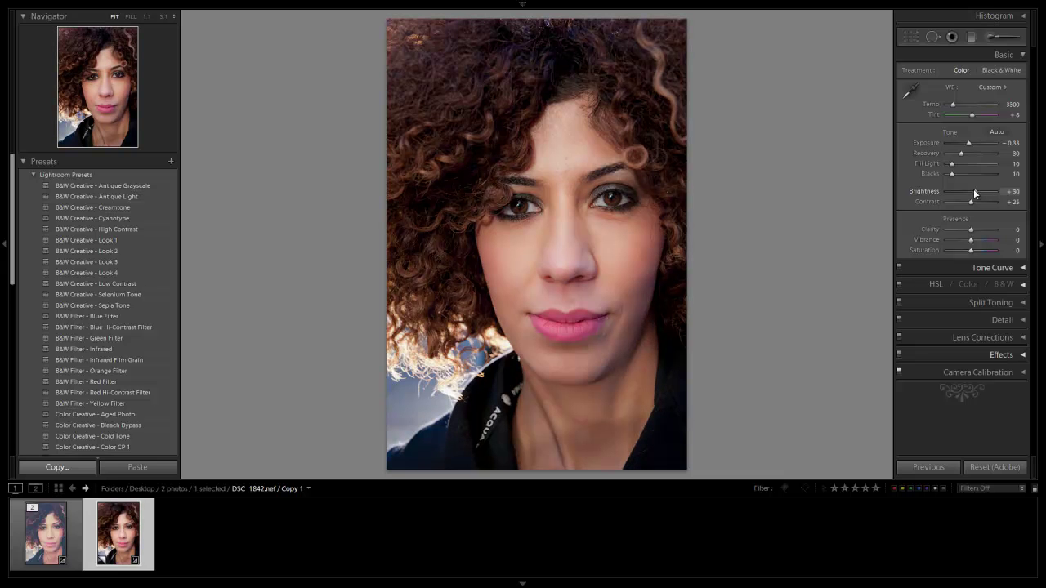
key("shift+Up")
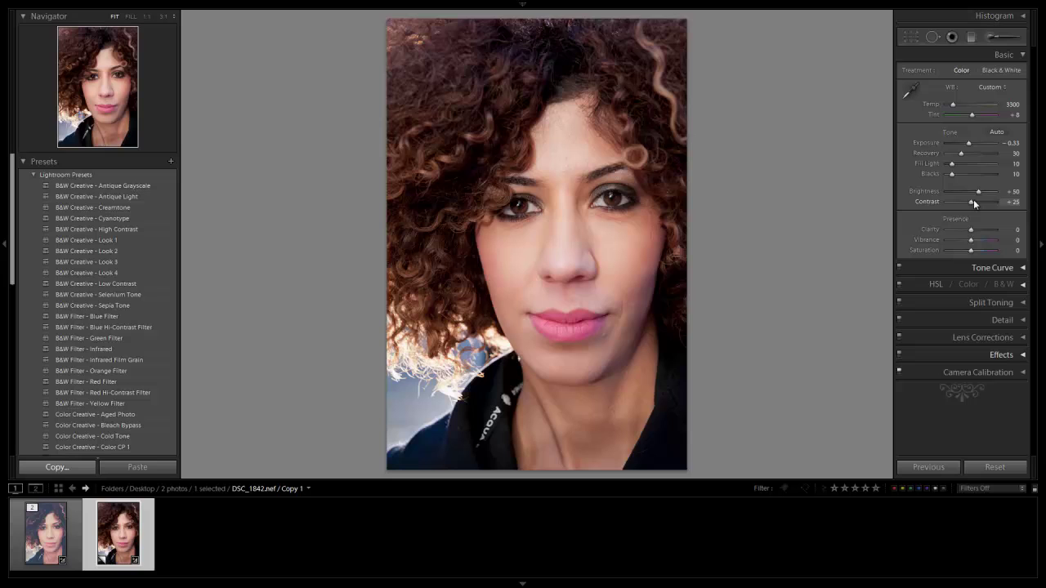
left_click(975, 203)
key("shift+equal")
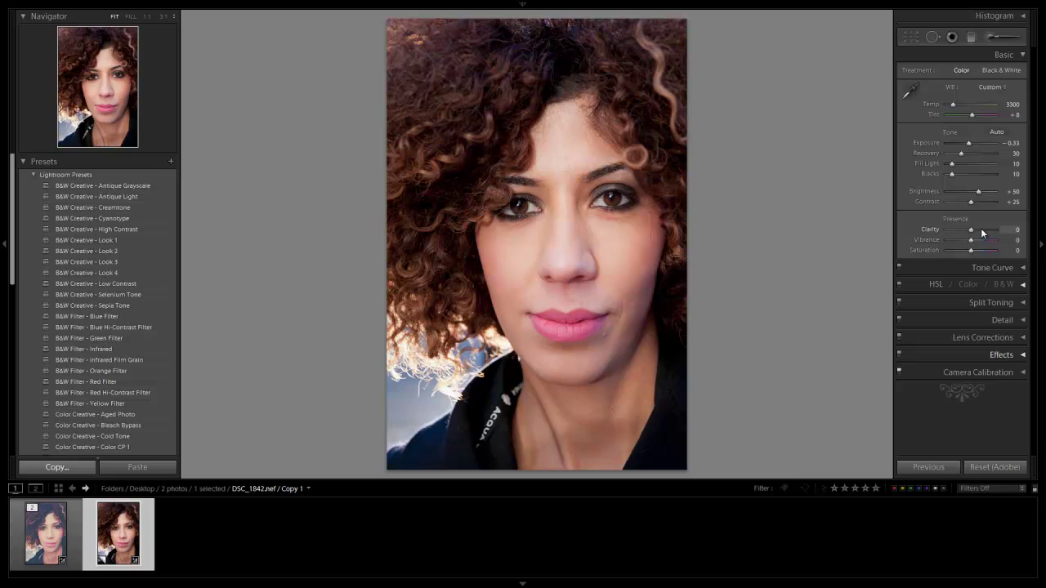
key("shift+Up")
key("shift+Up")
Bring up the Detail panel, raise sharpening Amount, and zoom to 1:1 between the eyes.
left_click(1020, 55)
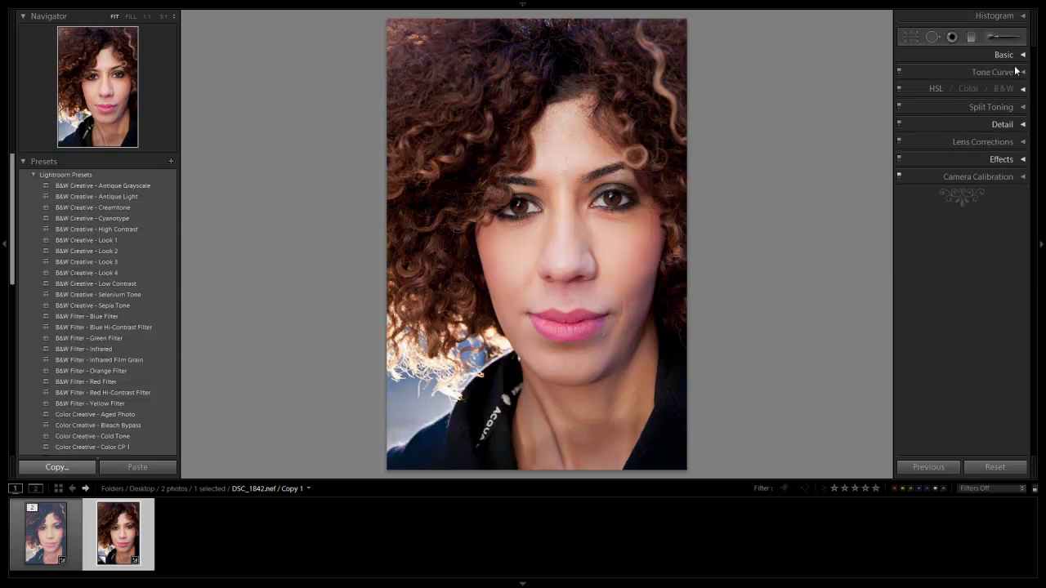
left_click(1019, 124)
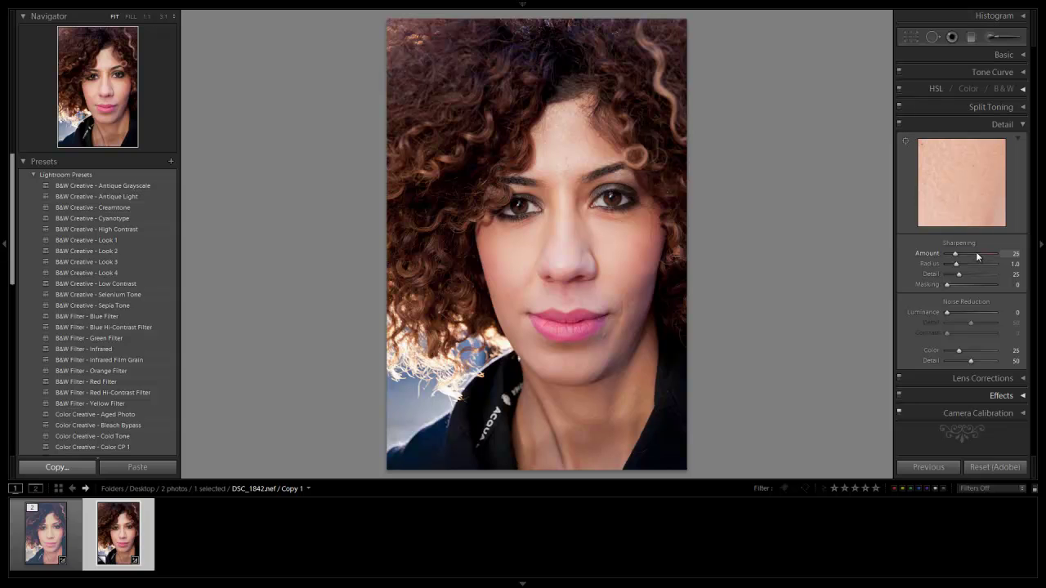
left_click_drag(977, 256, 990, 257)
left_click(563, 214)
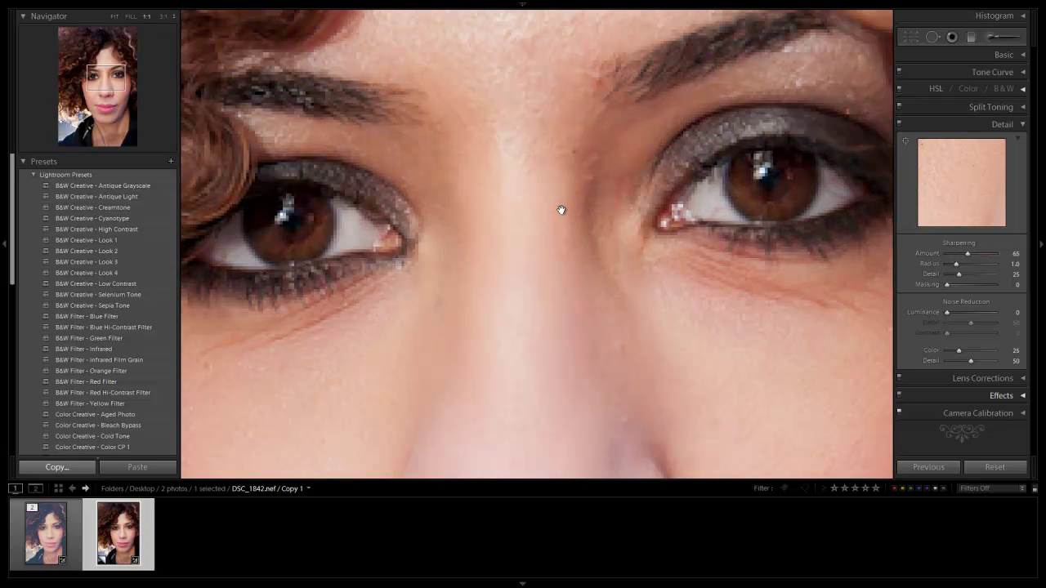
left_click_drag(562, 210, 605, 239)
Set sharpening Amount 70, Radius 1.5 and Detail 30, checking the hair, then return to Fit.
left_click_drag(967, 253, 969, 253)
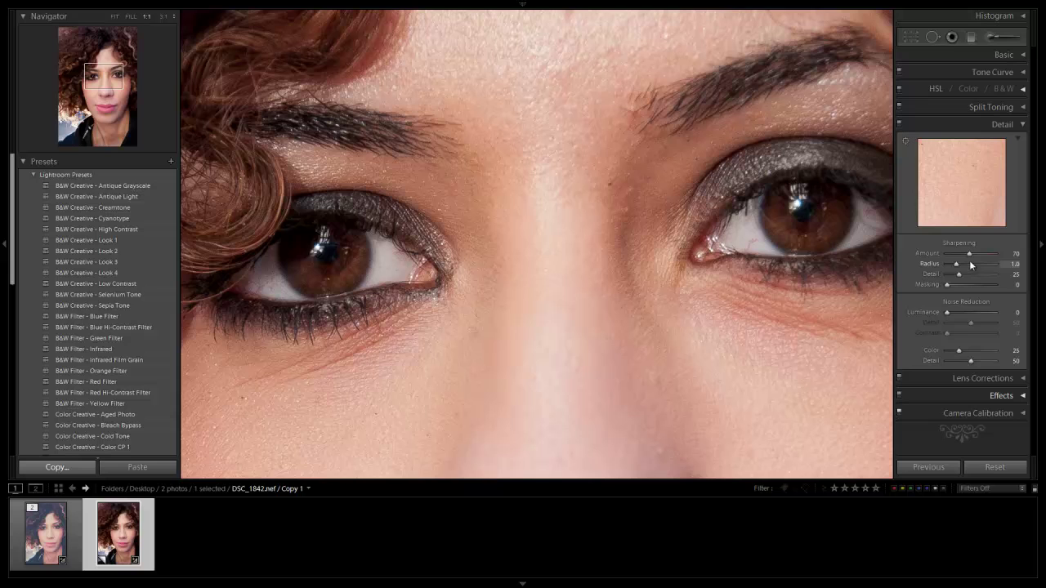
left_click(968, 265)
left_click(967, 274)
left_click_drag(628, 266, 744, 379)
left_click_drag(566, 270, 539, 240)
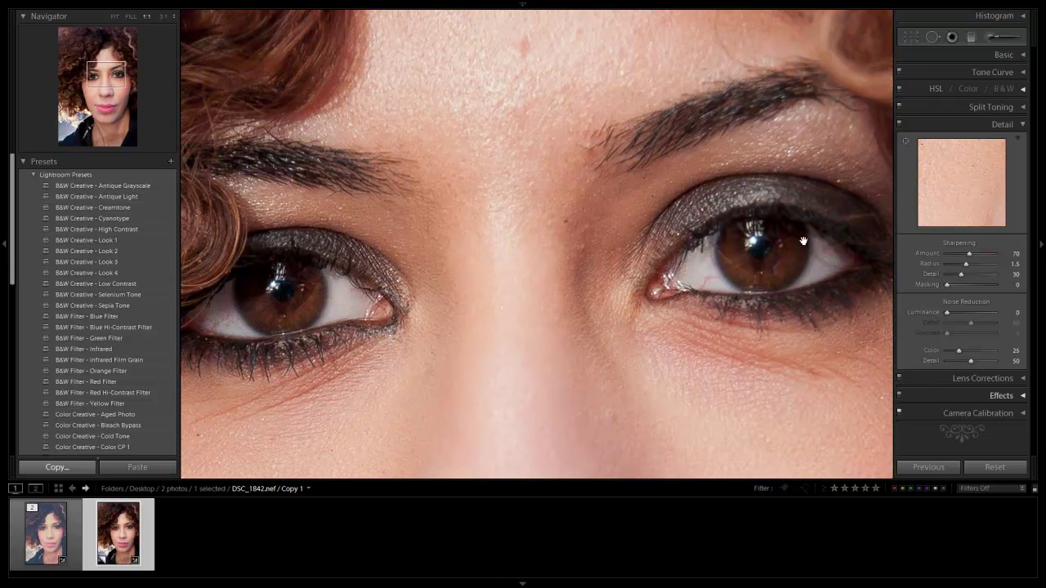
left_click_drag(578, 270, 568, 218)
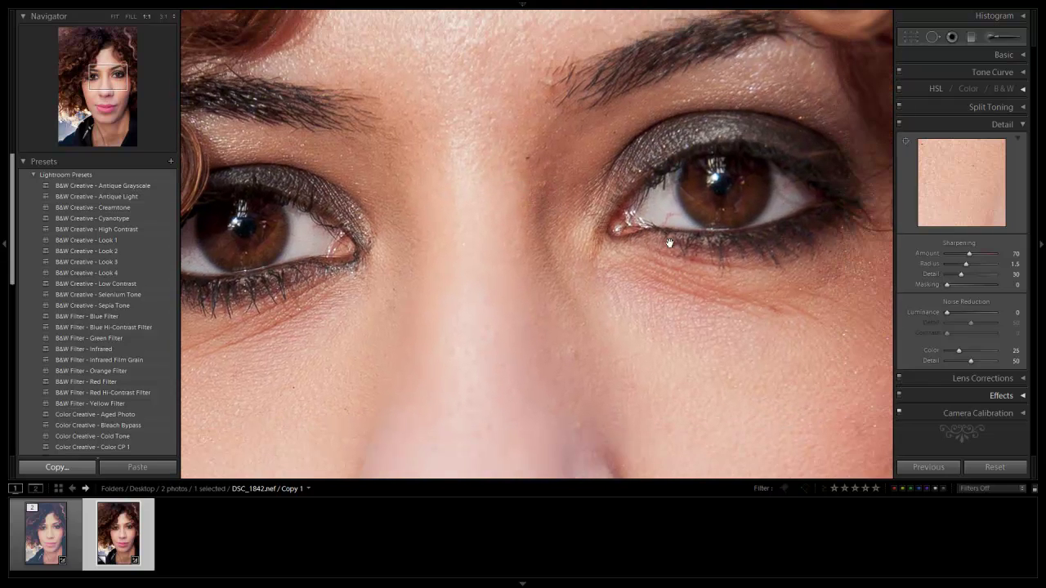
left_click(458, 230)
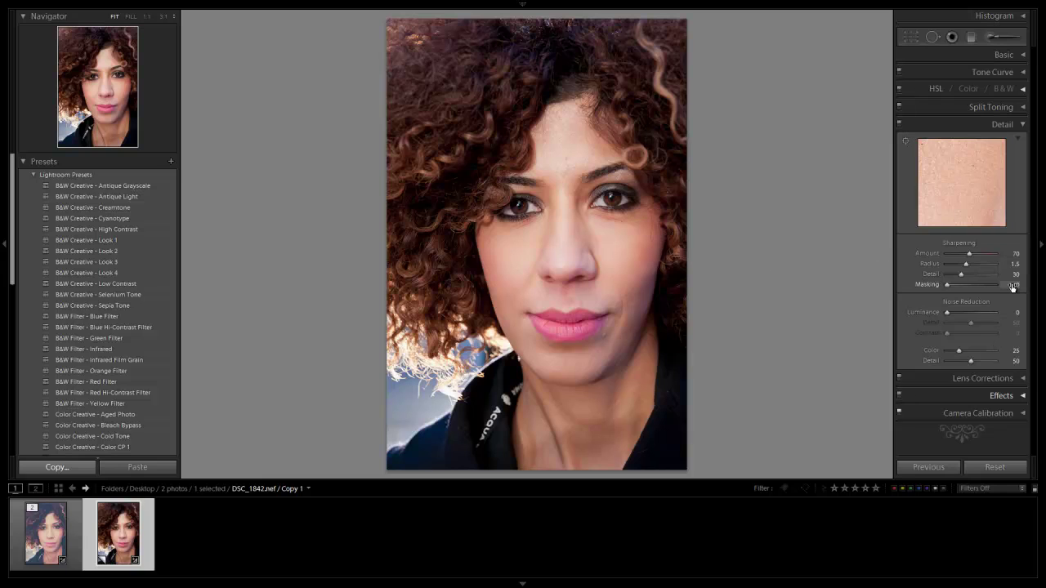
left_click(1022, 125)
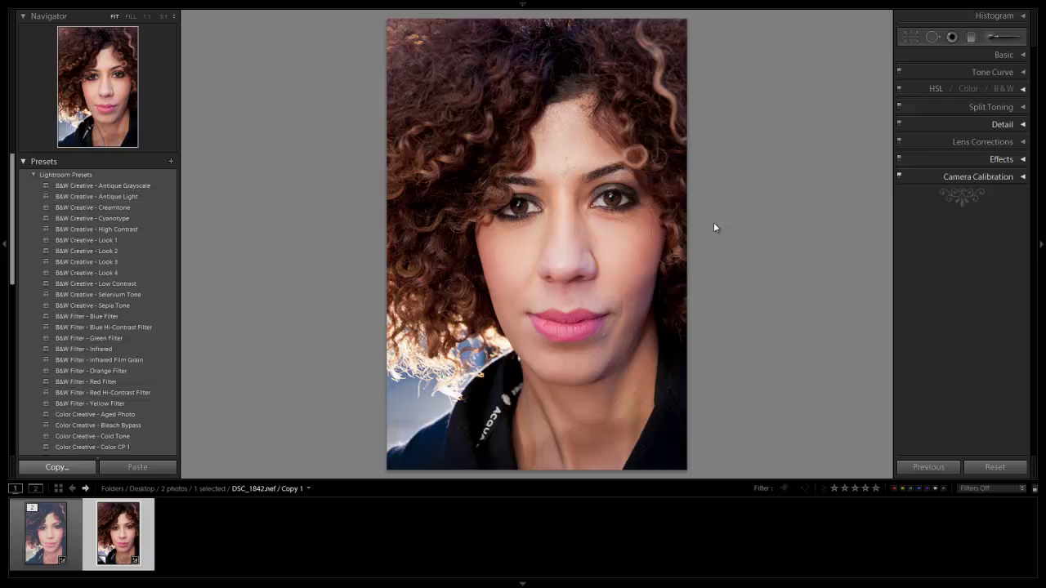
Save the current edits as a snapshot named 'Basic Color Corrected'.
left_click(33, 175)
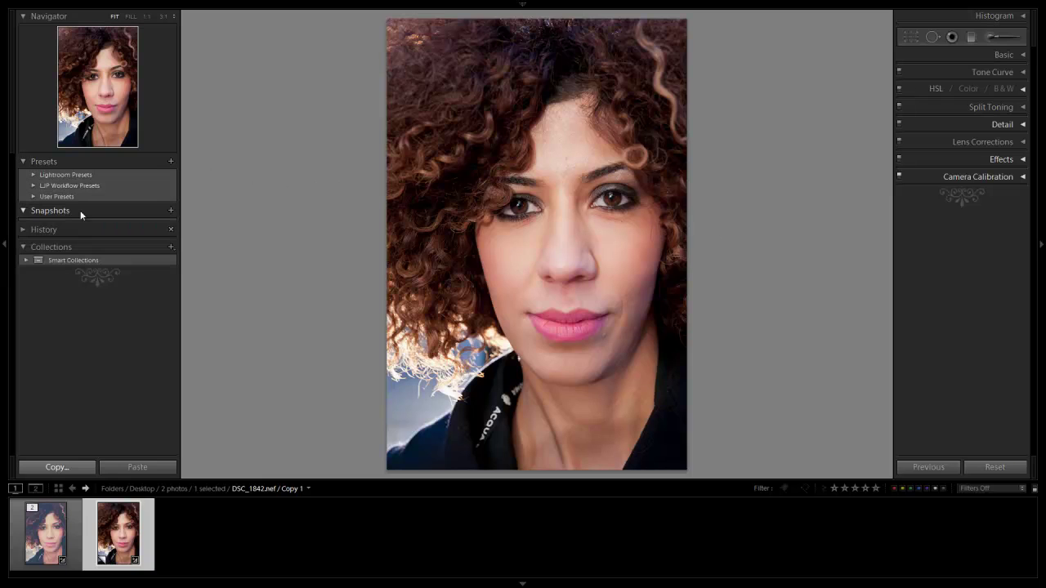
left_click(170, 210)
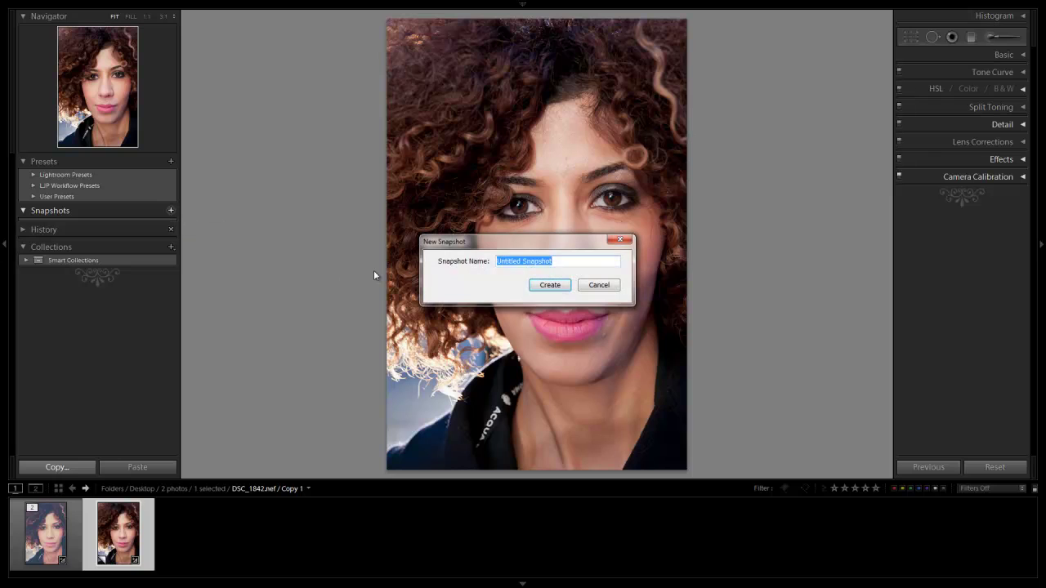
type("Basic Color Corrected")
key("Return")
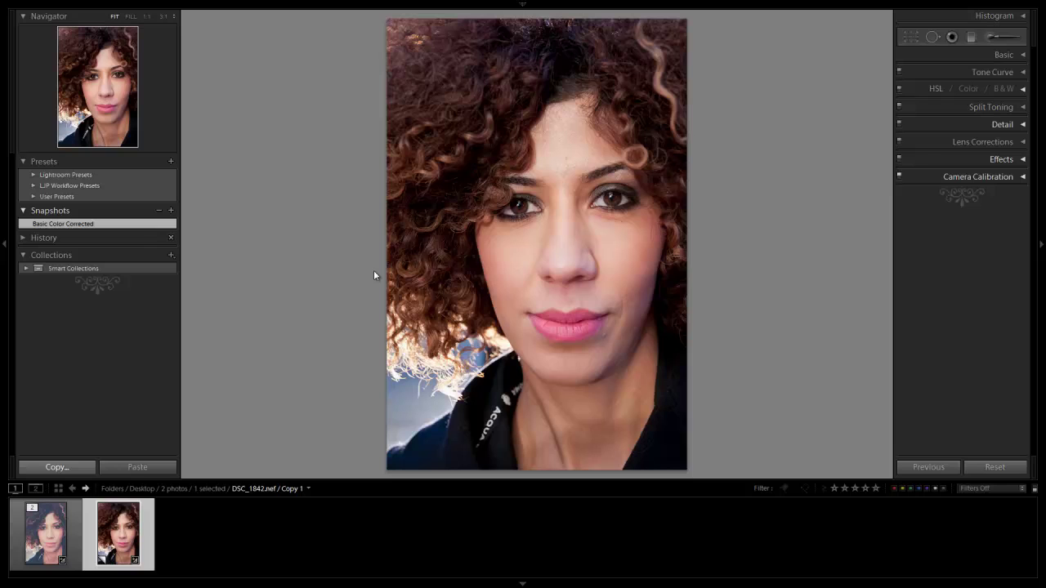
Reset the photo to defaults and save that state as snapshot 'Original Image'.
left_click(980, 464)
left_click(171, 211)
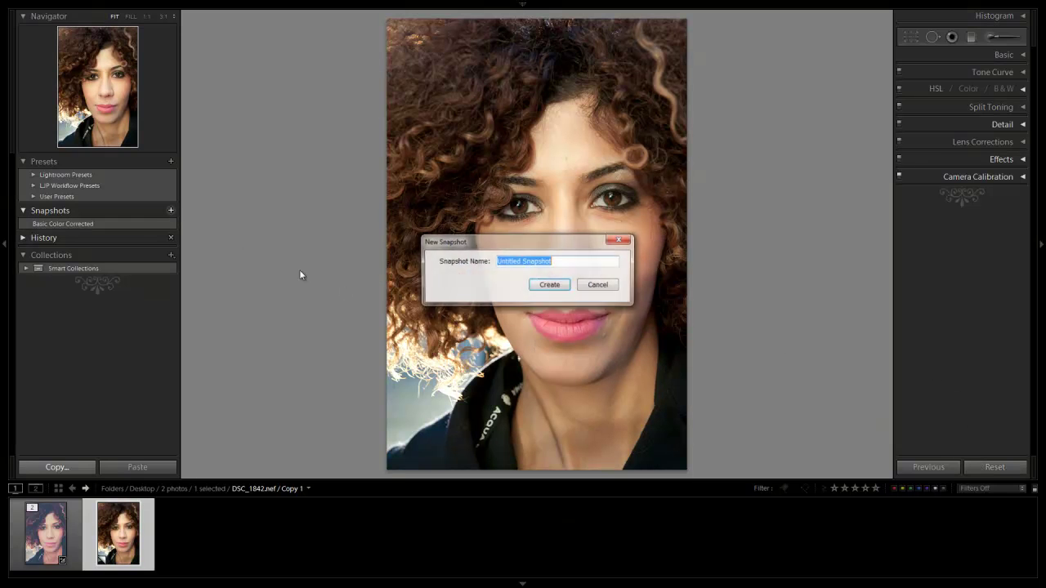
type("Original")
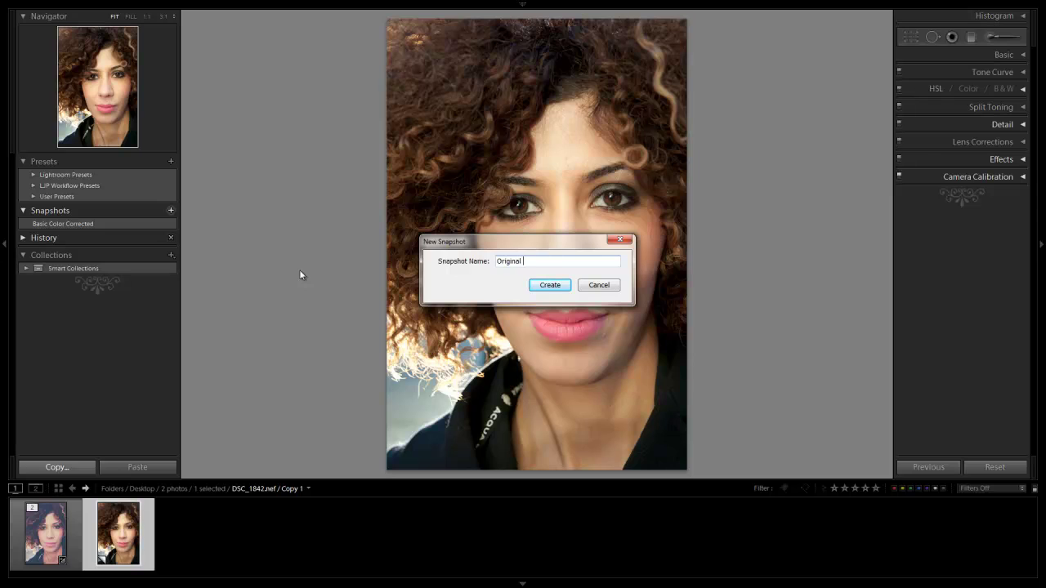
type(" Image")
key("Return")
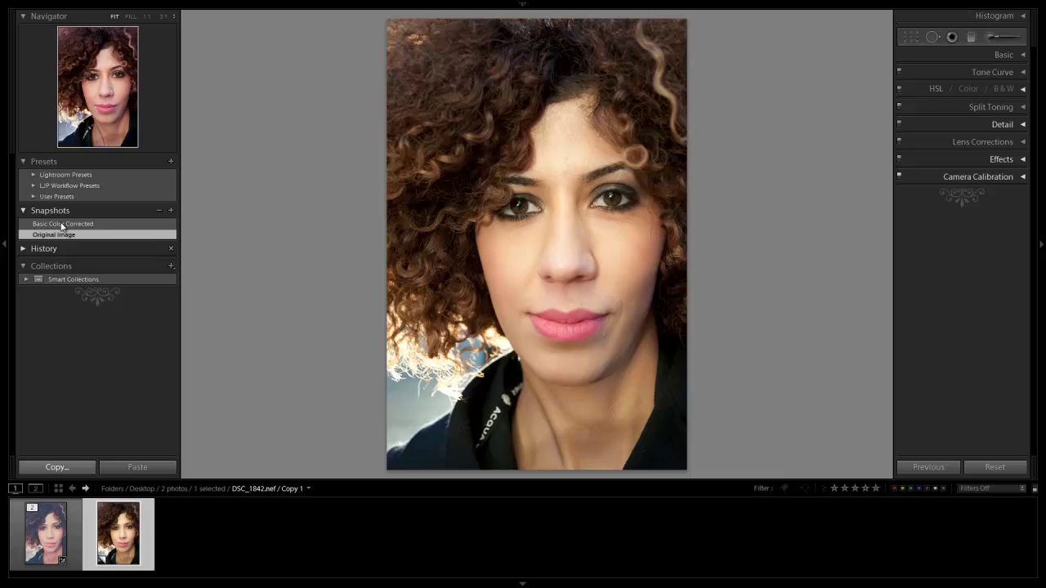
Toggle between the two snapshots, end on Basic Color Corrected, and review its Basic panel values.
left_click(62, 224)
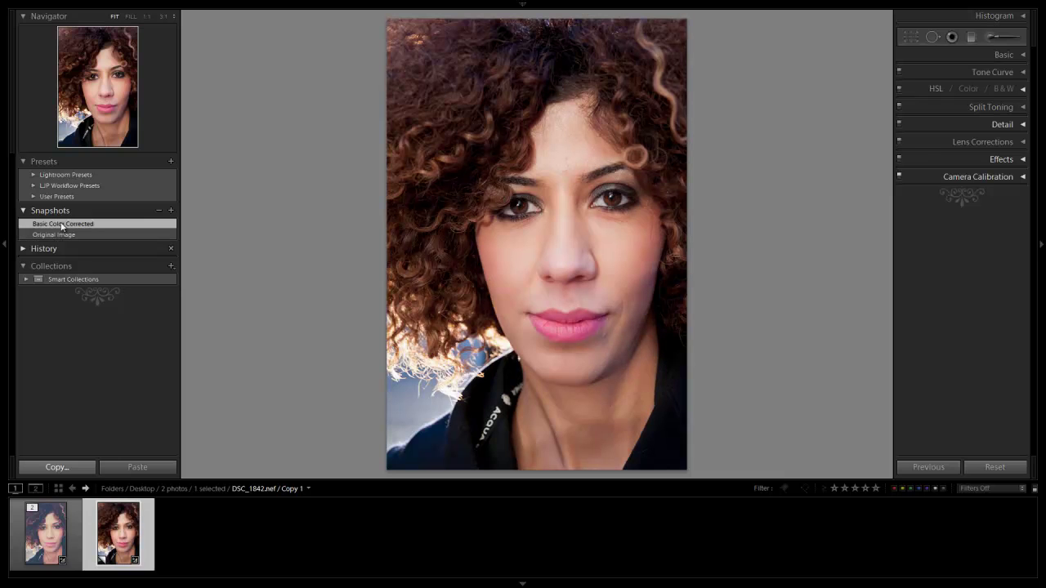
left_click(57, 234)
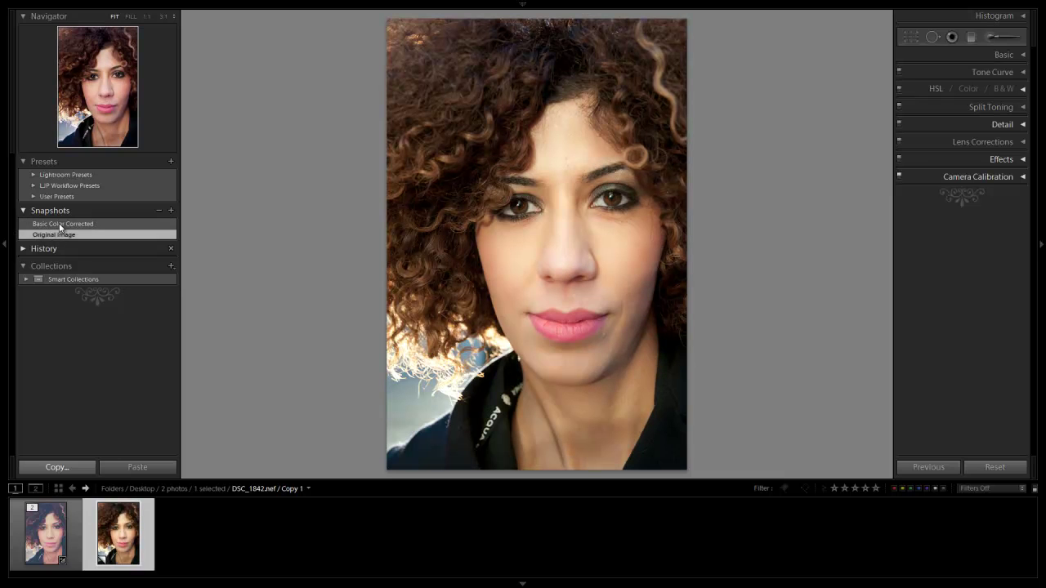
left_click(59, 225)
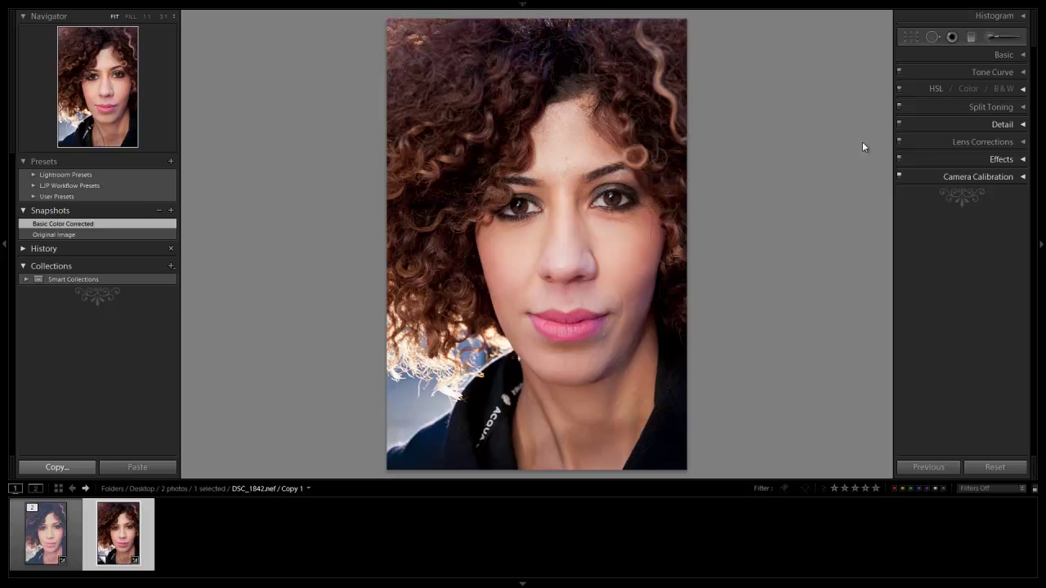
left_click(1013, 58)
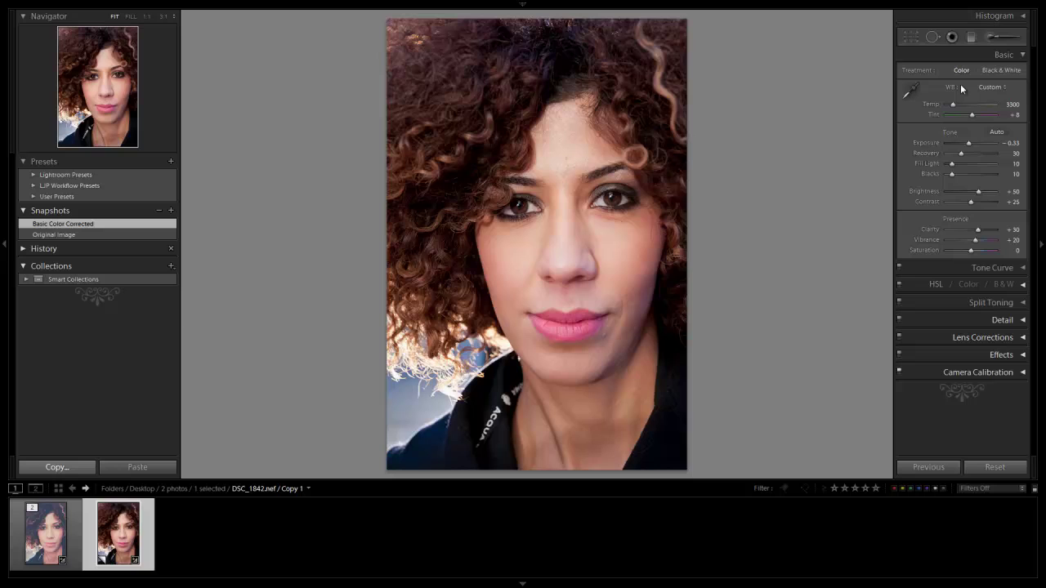
left_click(1002, 56)
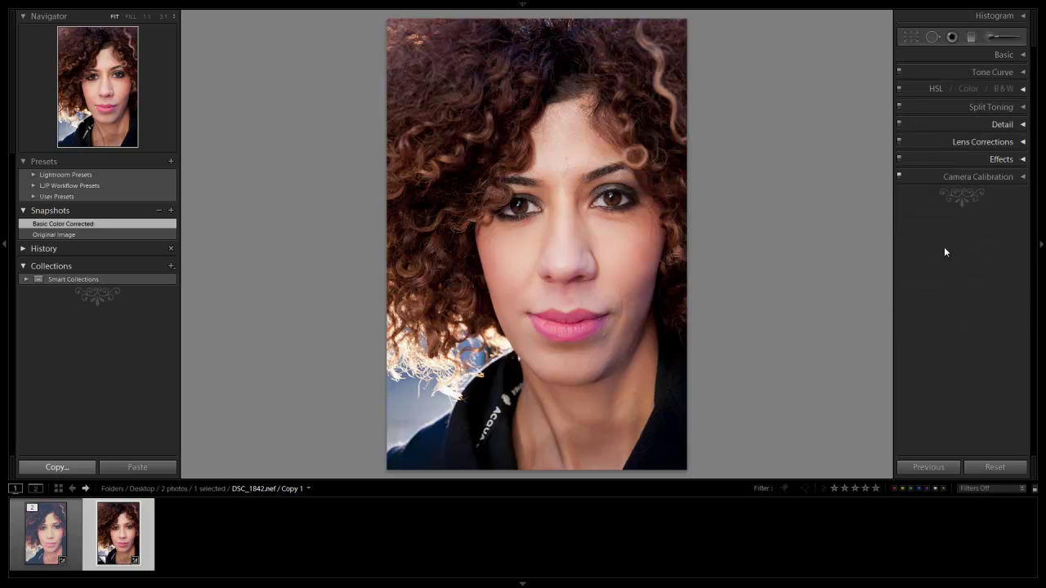